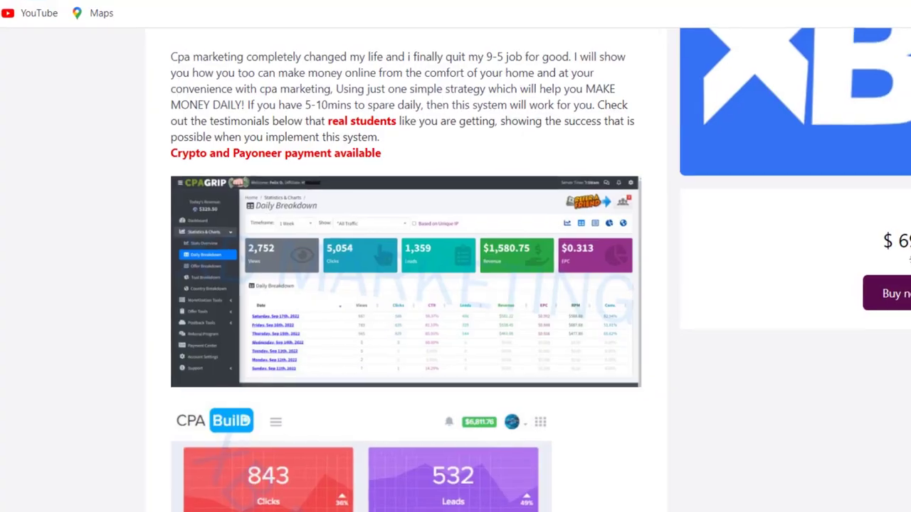
Step: Review the three-day CPAGrip Daily Breakdown revenue, briefly highlighting Thursday's figure
scroll(189, 69, up, 2)
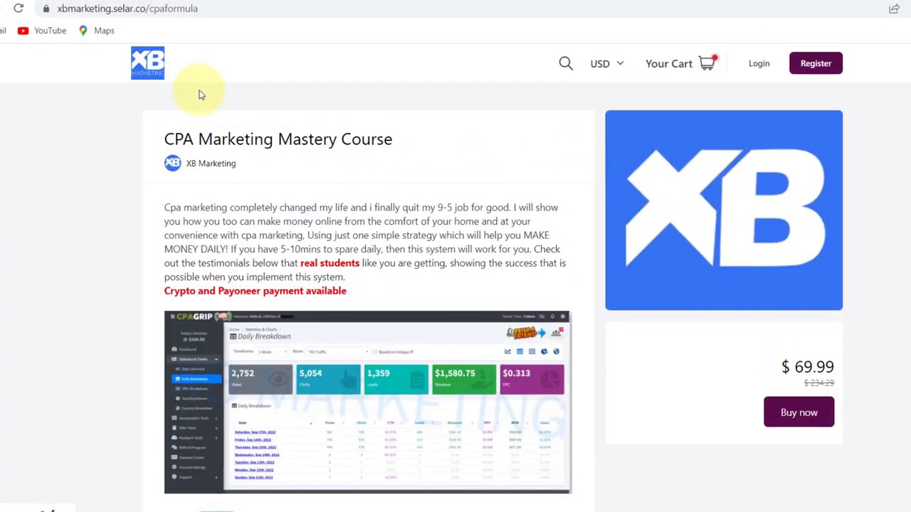
scroll(235, 100, down, 4)
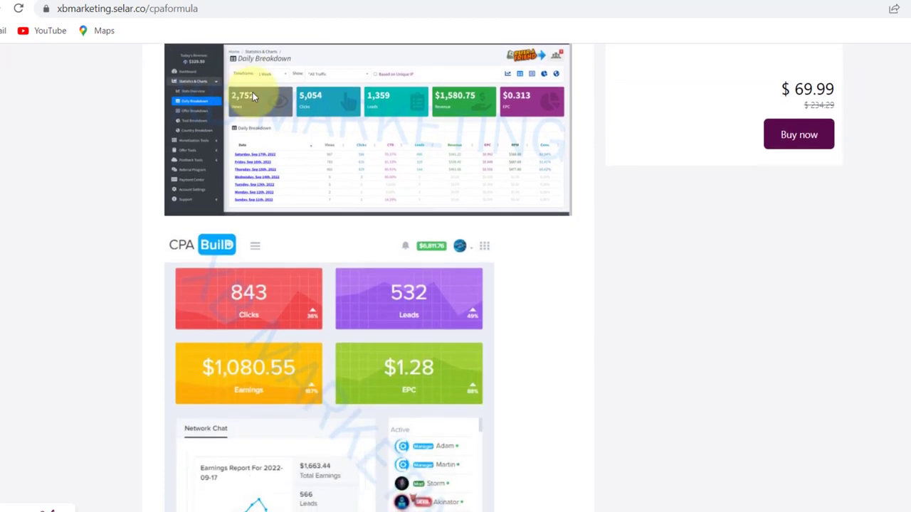
scroll(644, 230, down, 4)
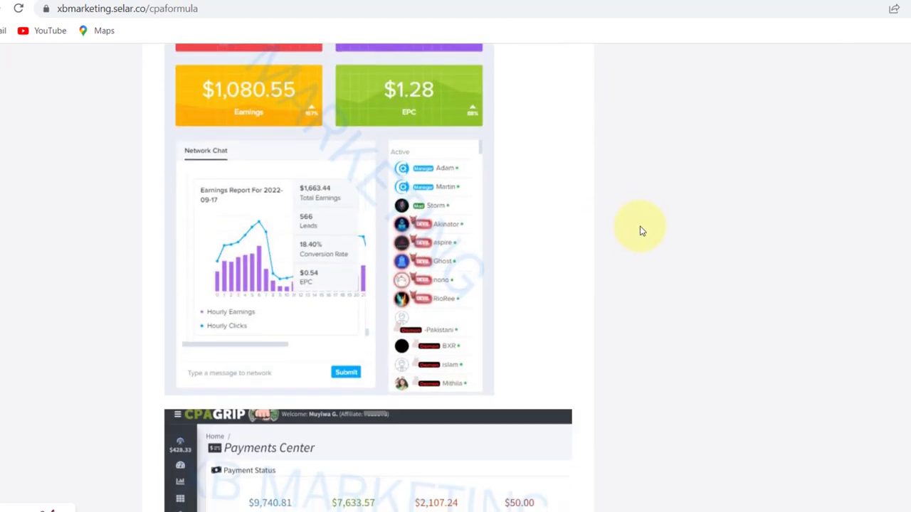
scroll(641, 230, down, 1)
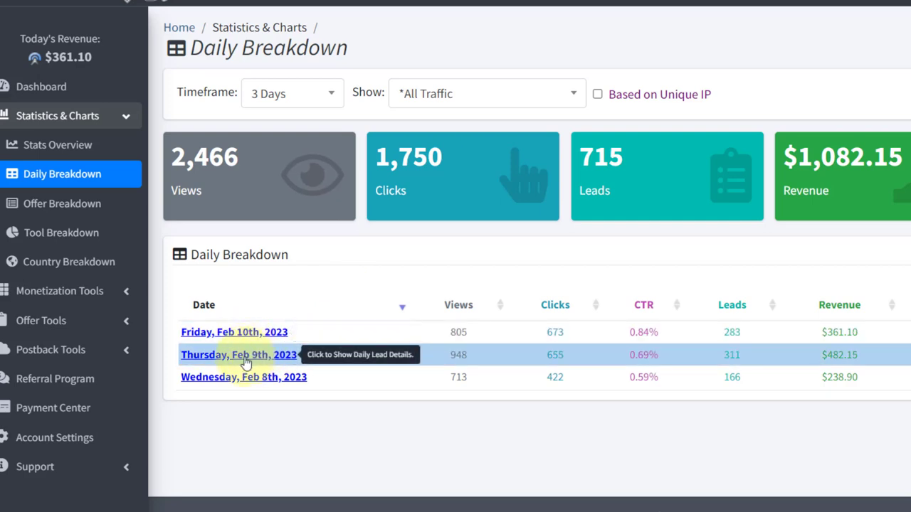
drag(832, 355, 830, 406)
click(852, 354)
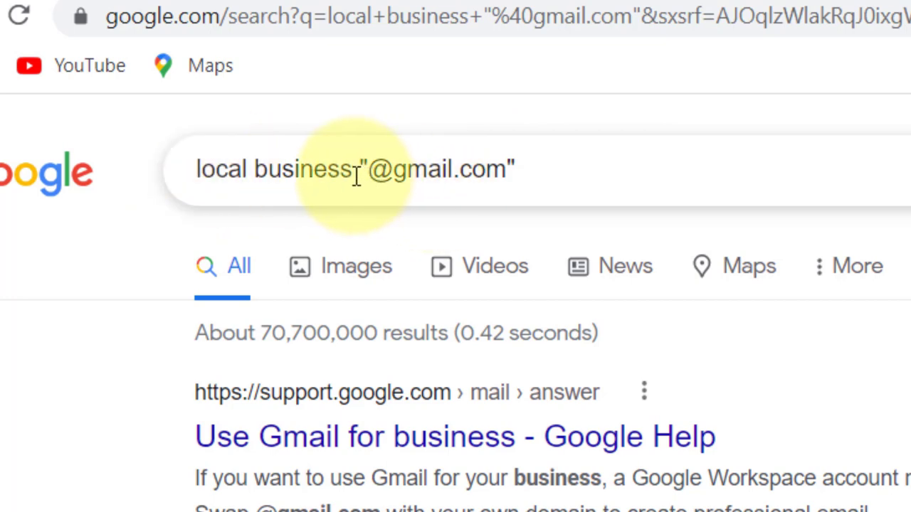
drag(356, 176, 148, 177)
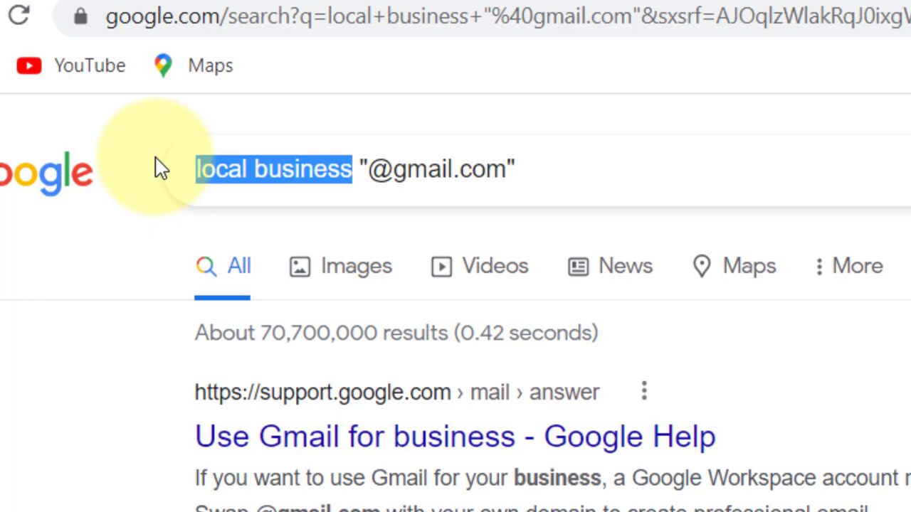
text(barber)
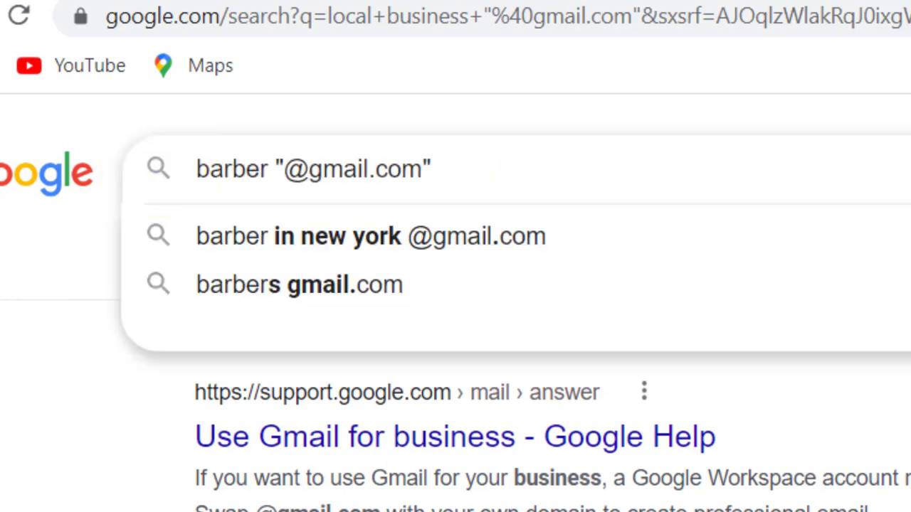
key(Escape)
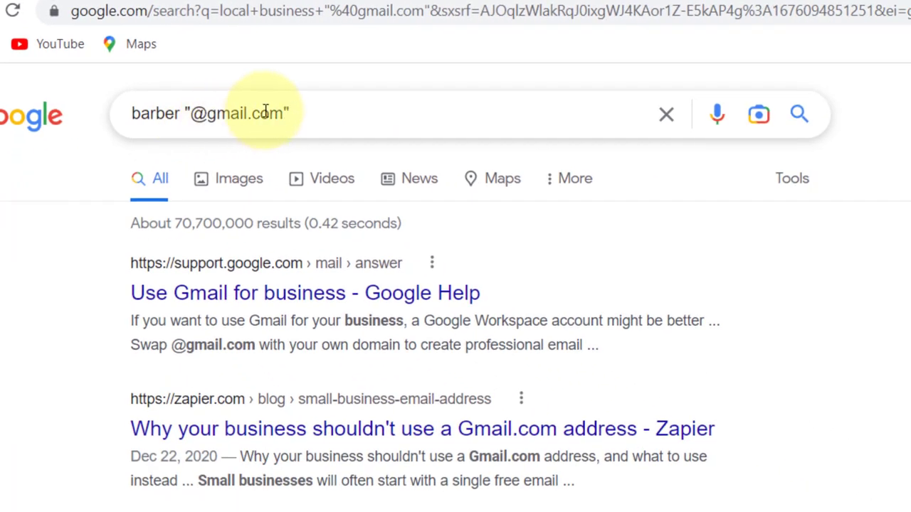
click(801, 115)
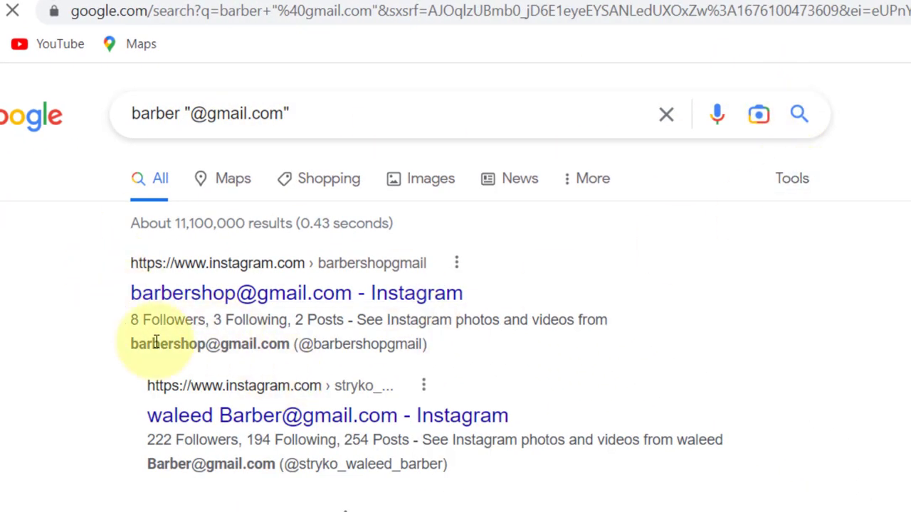
Step: Scan the barber results, highlighting Gmail addresses shown in the snippets
drag(133, 345, 290, 343)
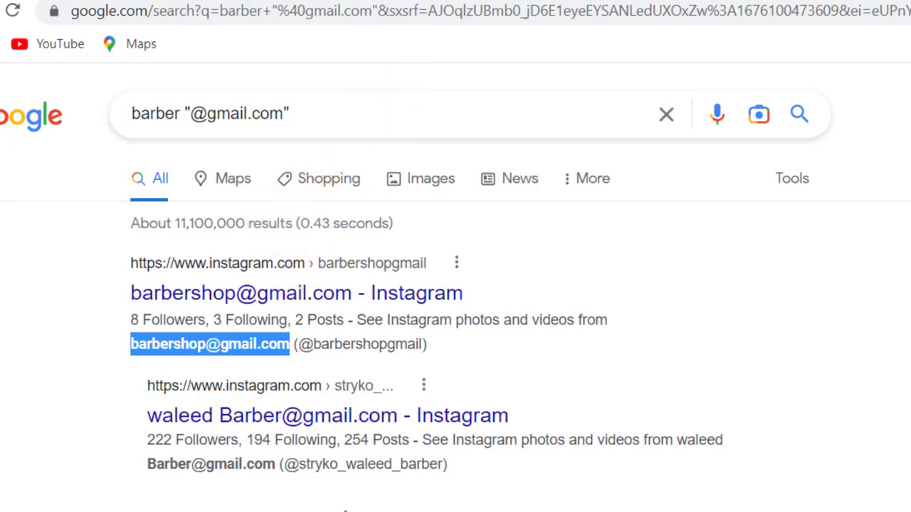
click(10, 207)
scroll(10, 207, down, 3)
scroll(183, 193, up, 3)
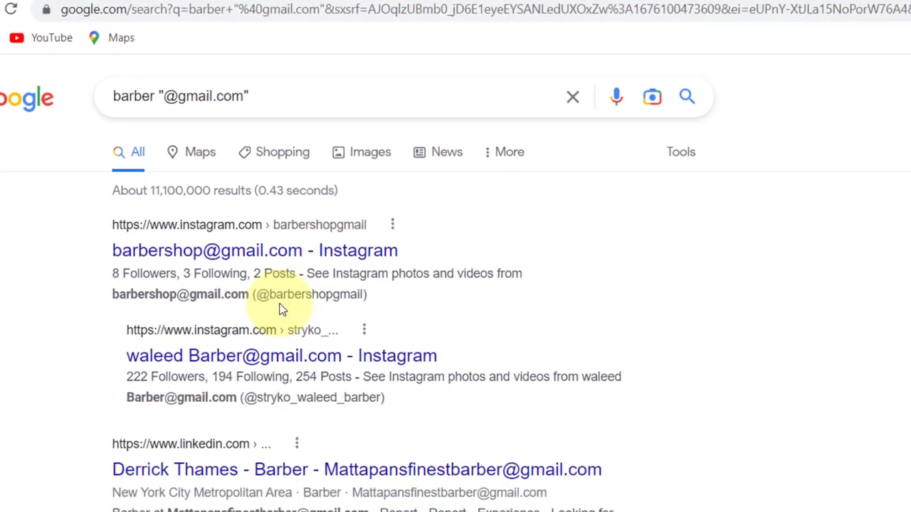
scroll(280, 309, down, 5)
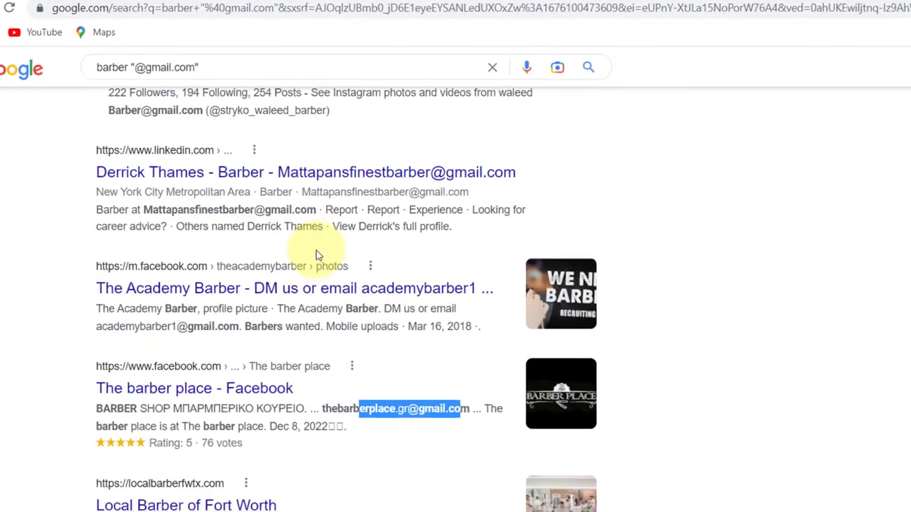
click(310, 215)
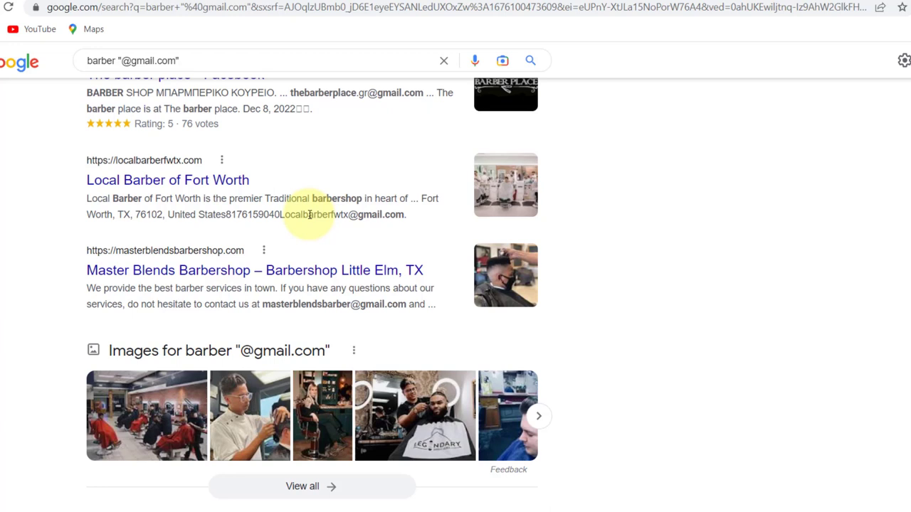
drag(309, 214, 348, 215)
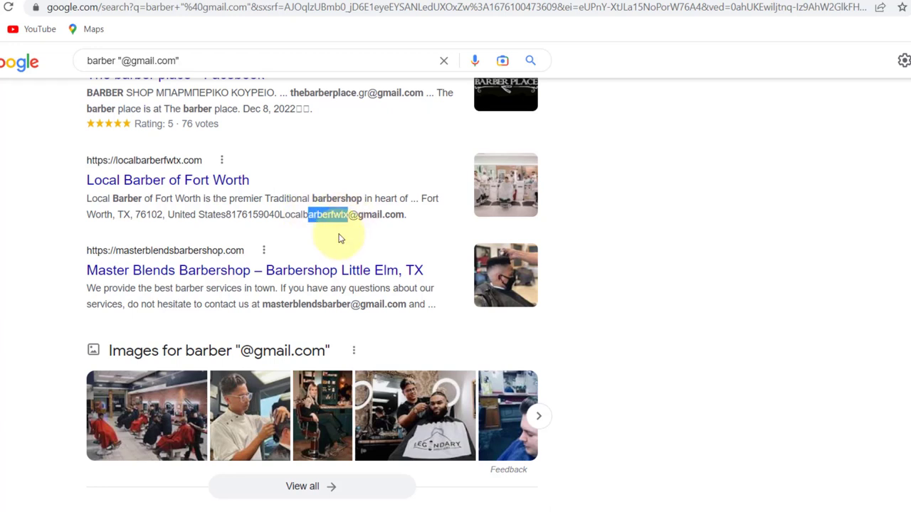
scroll(342, 257, down, 1)
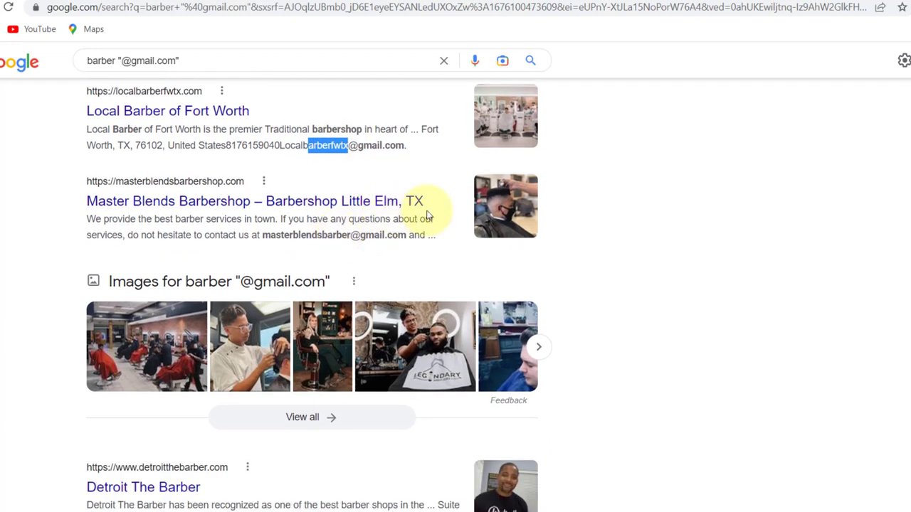
click(719, 150)
scroll(107, 153, up, 2)
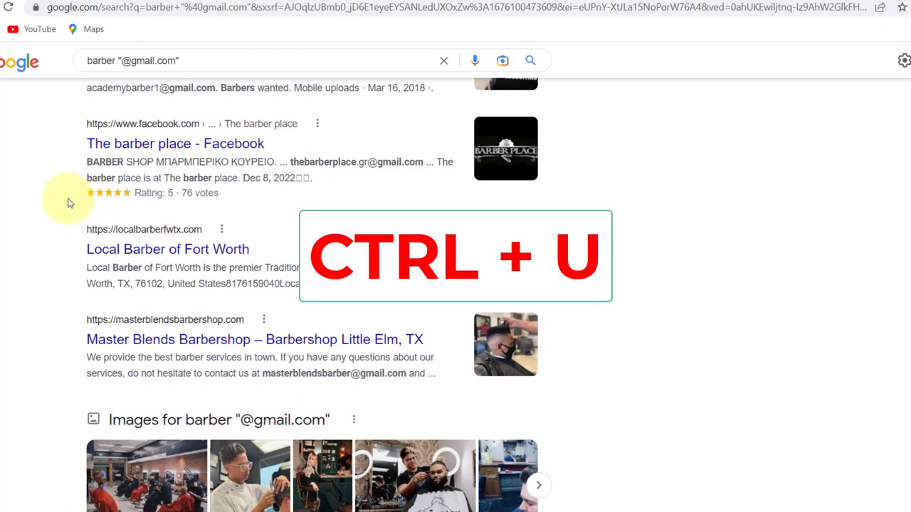
Step: Copy the entire page source of the barber search results (Ctrl+U, select all, copy)
key(ctrl+u)
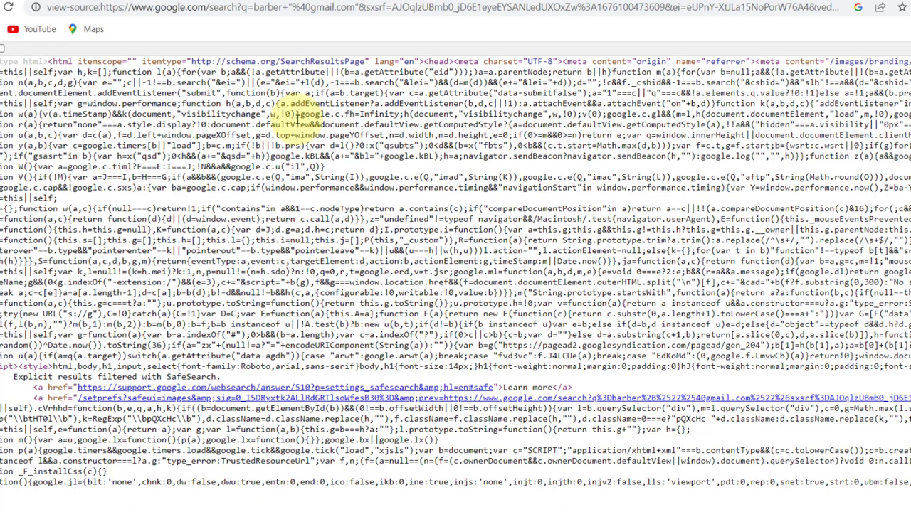
key(ctrl+a)
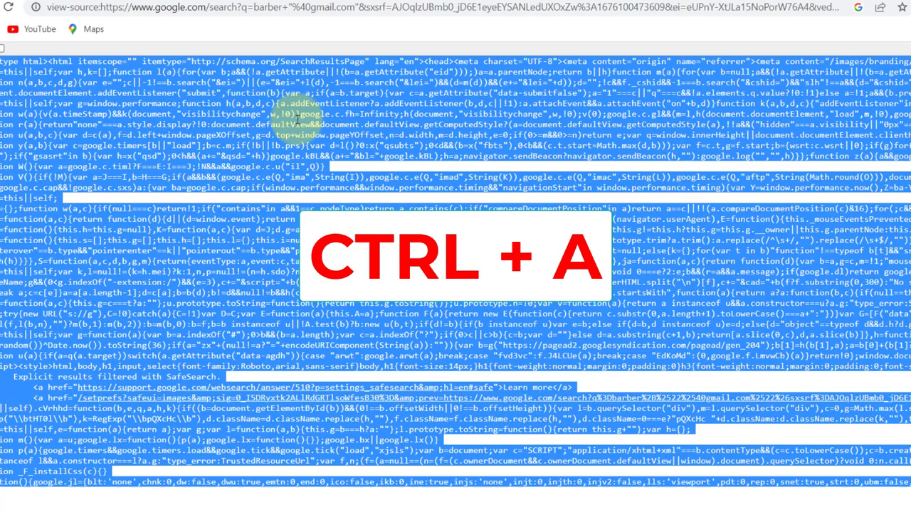
key(ctrl+c)
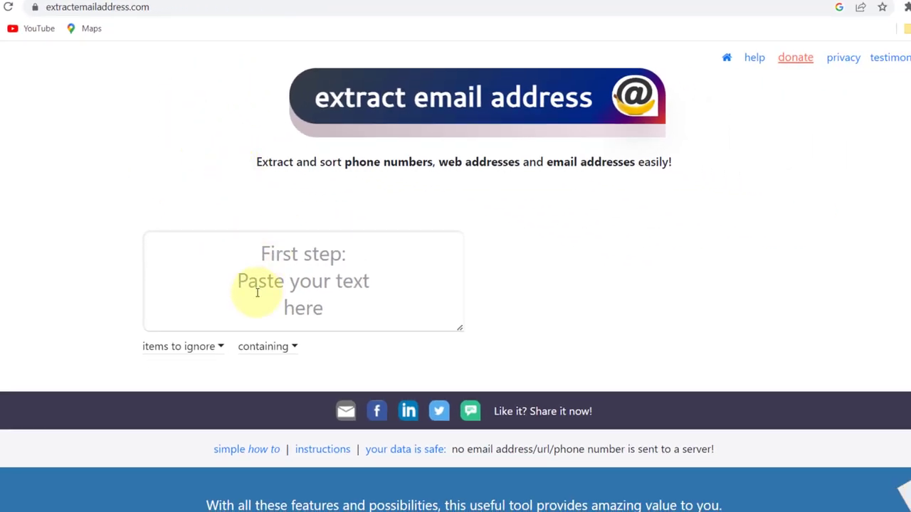
Step: Paste the page source into Extract Email Address and select the extracted Gmail list
click(271, 255)
key(ctrl+v)
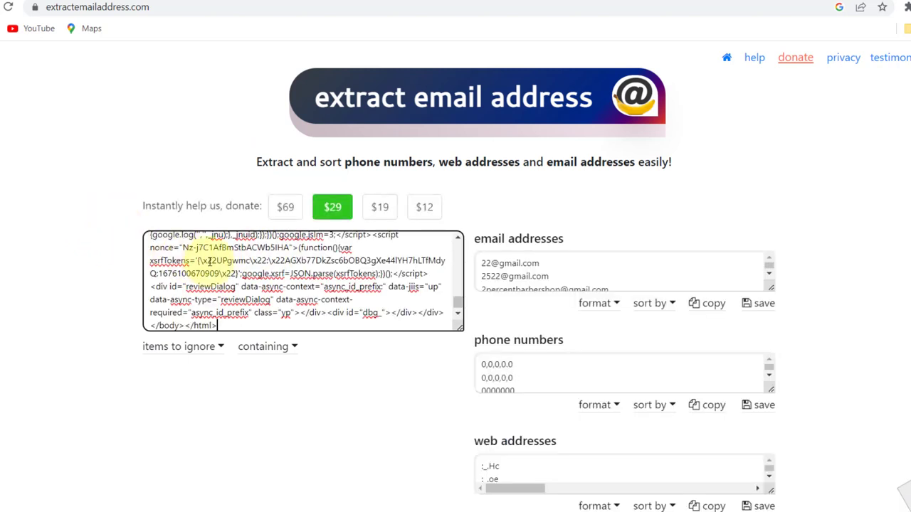
click(768, 268)
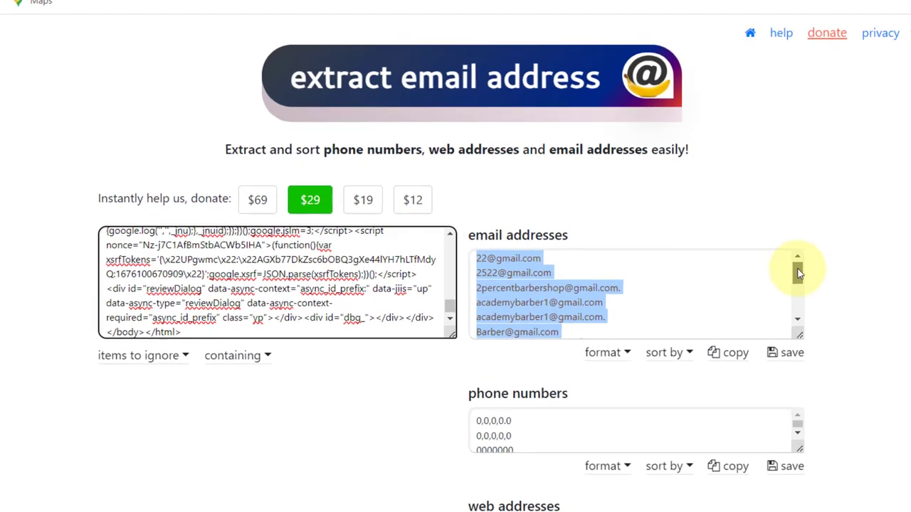
scroll(844, 273, down, 2)
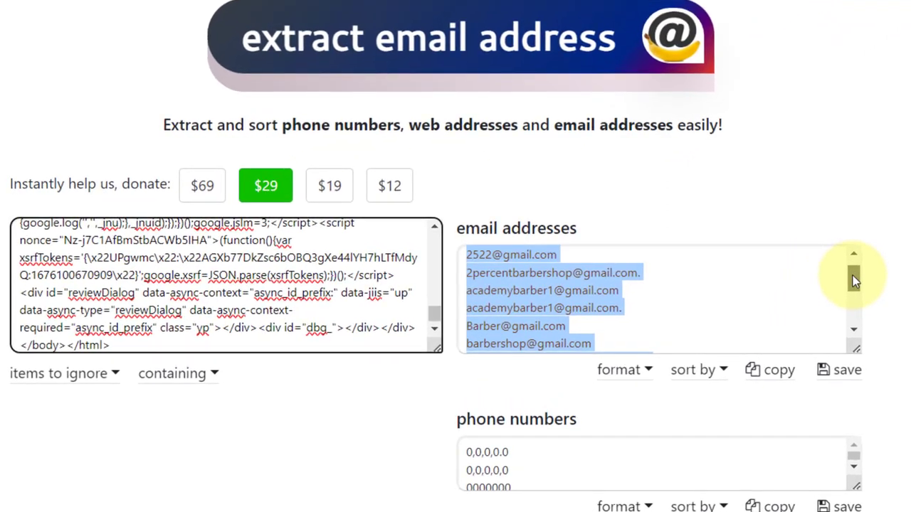
scroll(853, 281, down, 1)
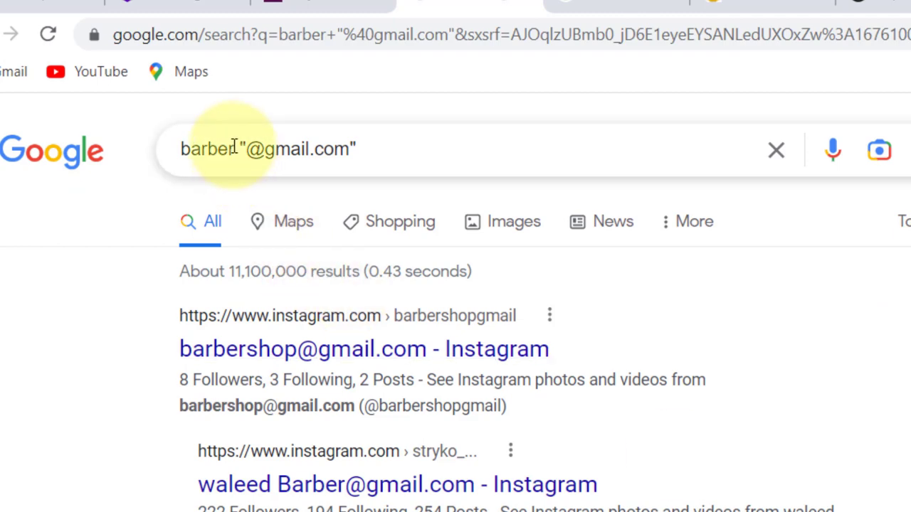
click(235, 148)
click(42, 274)
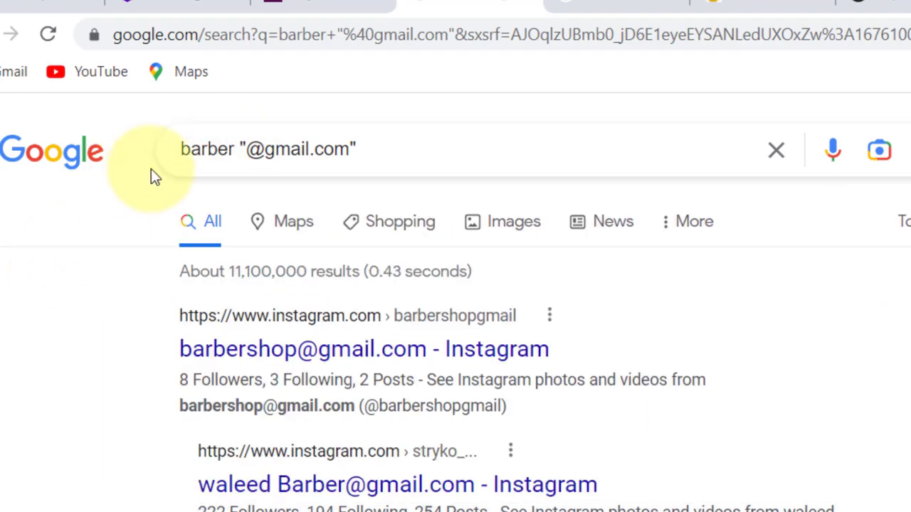
click(234, 150)
text(in new york)
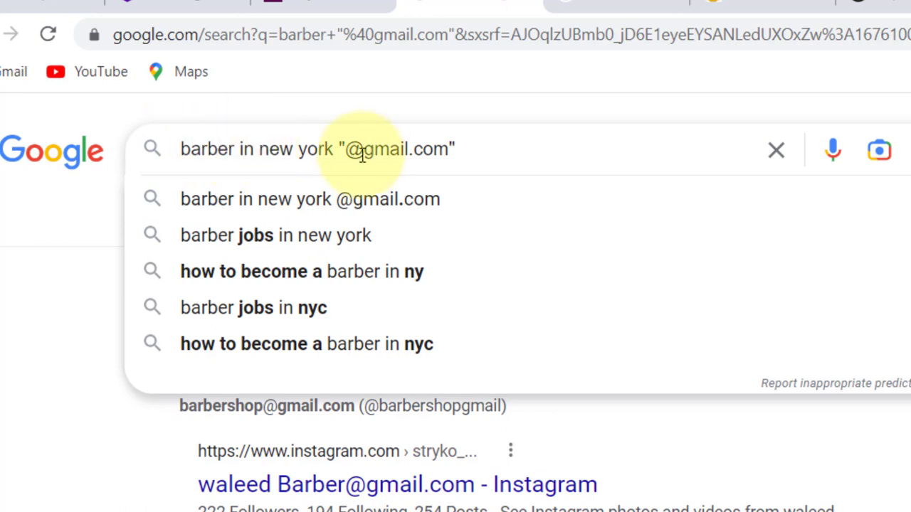
key(Return)
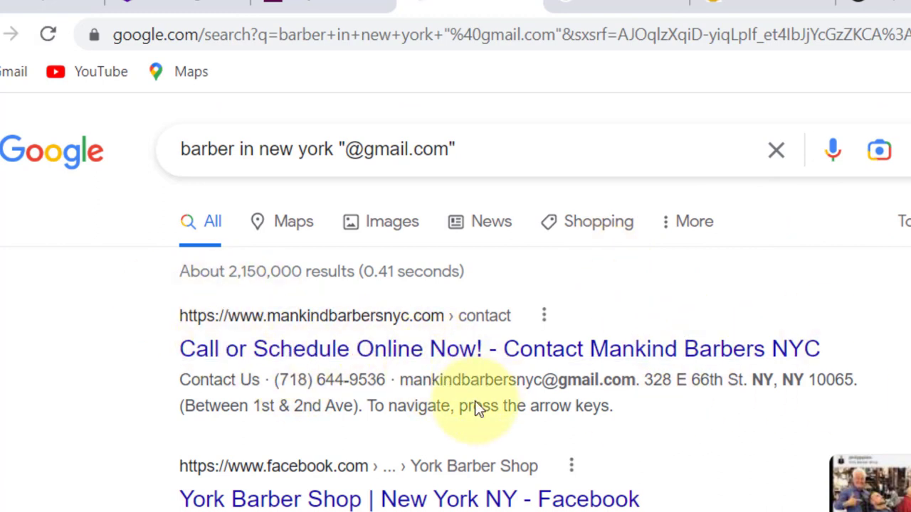
Step: Highlight the Mankind Barbers and York Barber Shop Gmail addresses in the result snippets
drag(297, 382, 374, 448)
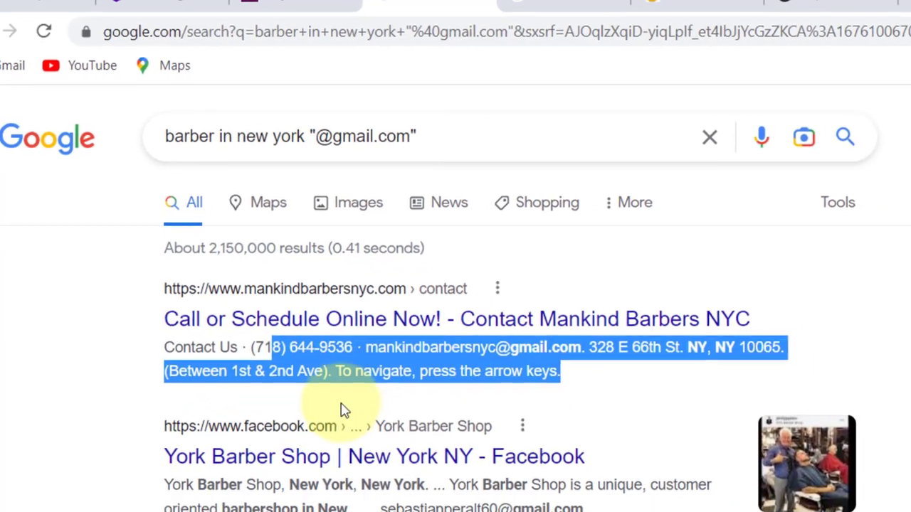
drag(497, 509, 346, 483)
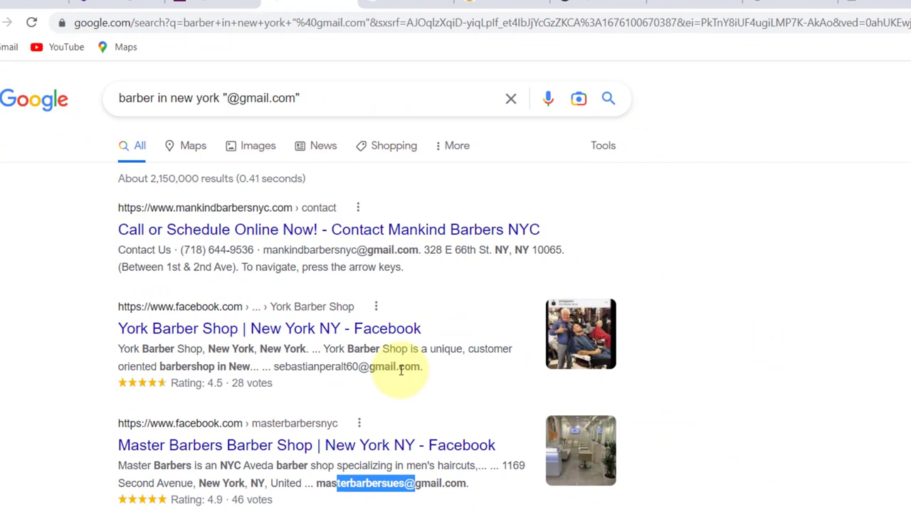
drag(400, 370, 305, 366)
drag(307, 245, 277, 249)
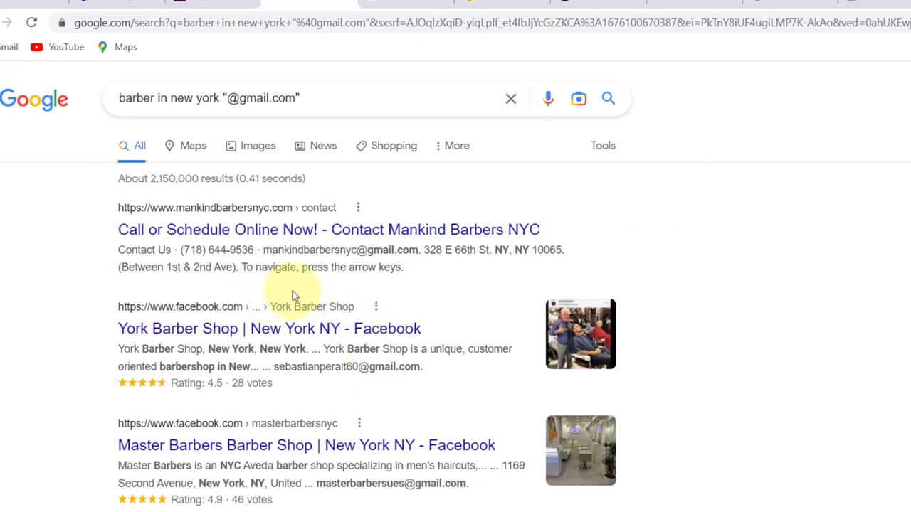
click(463, 2)
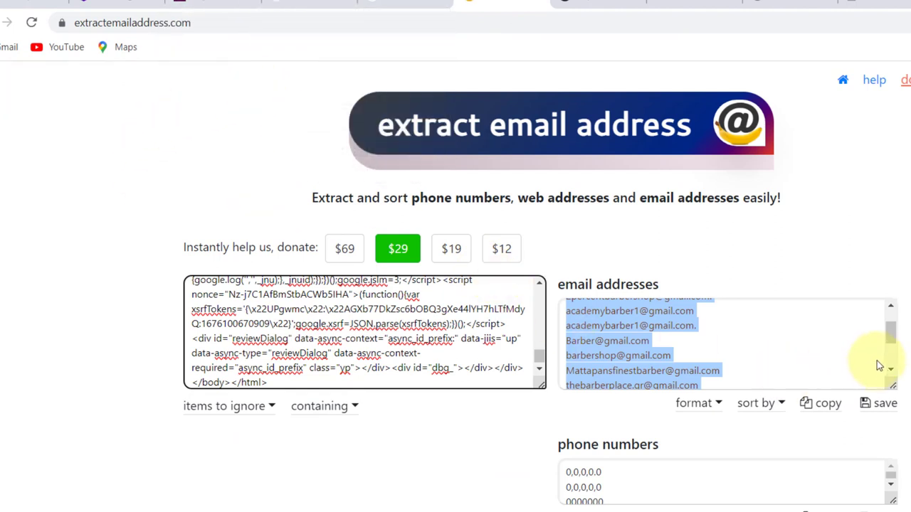
Step: Copy the extracted email list and paste it into convert.town's new-lines-to-commas converter
click(582, 3)
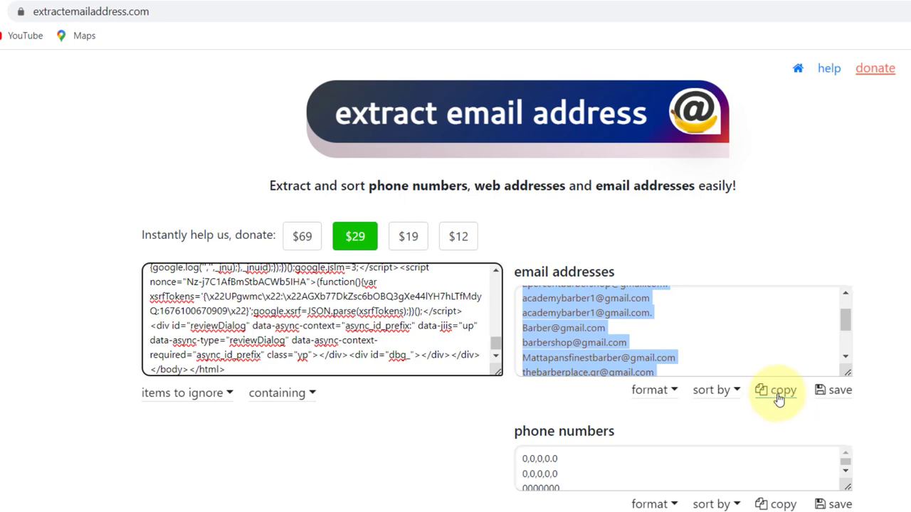
click(779, 398)
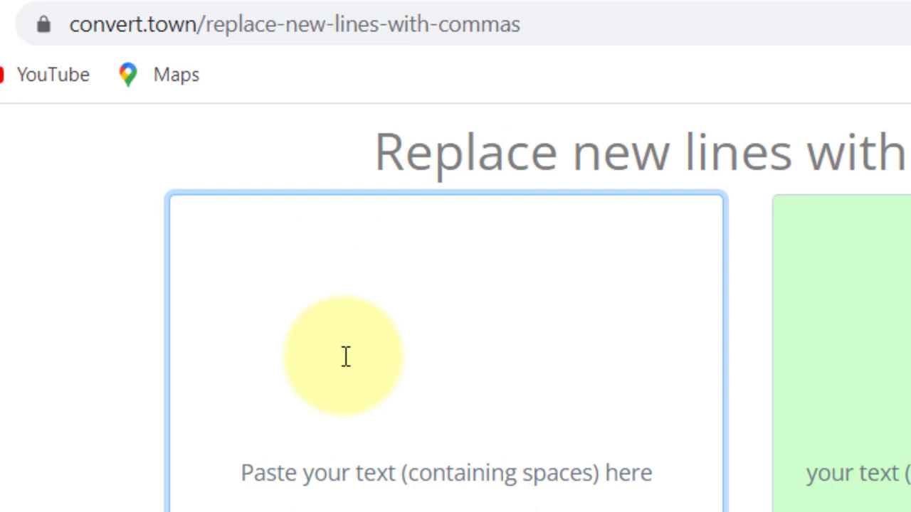
key(ctrl+v)
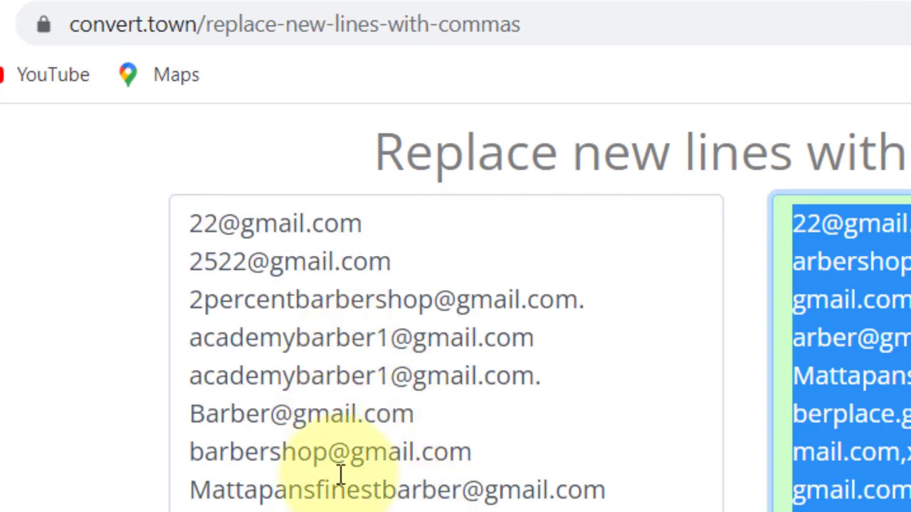
Step: Delete the stray trailing periods from two addresses and select the comma-separated output
click(297, 424)
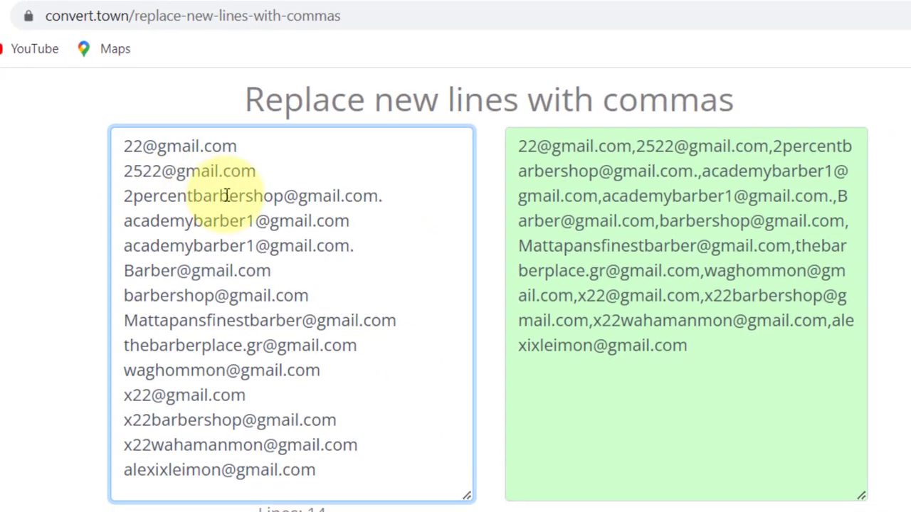
click(390, 204)
key(BackSpace)
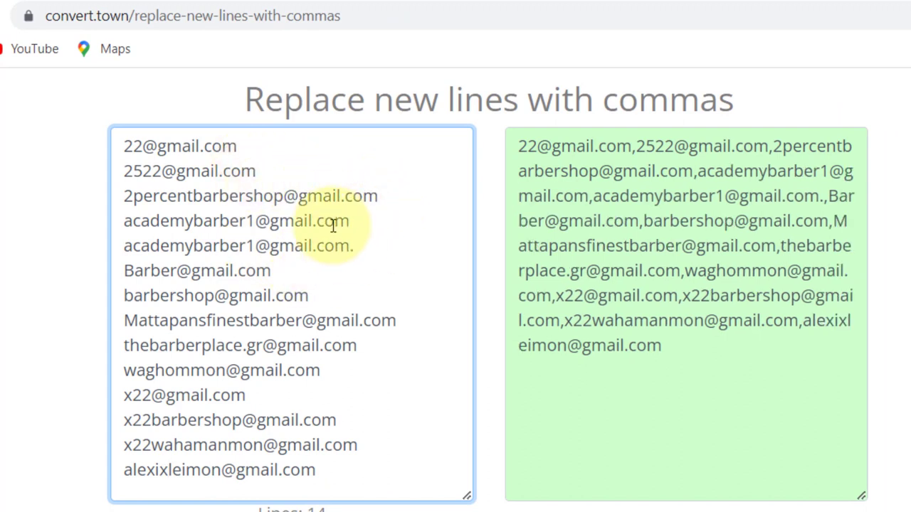
key(BackSpace)
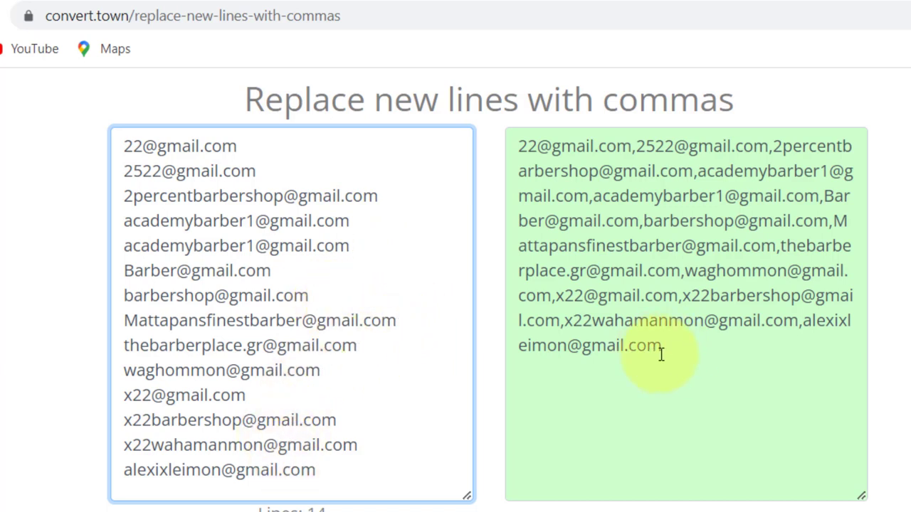
drag(668, 359, 517, 147)
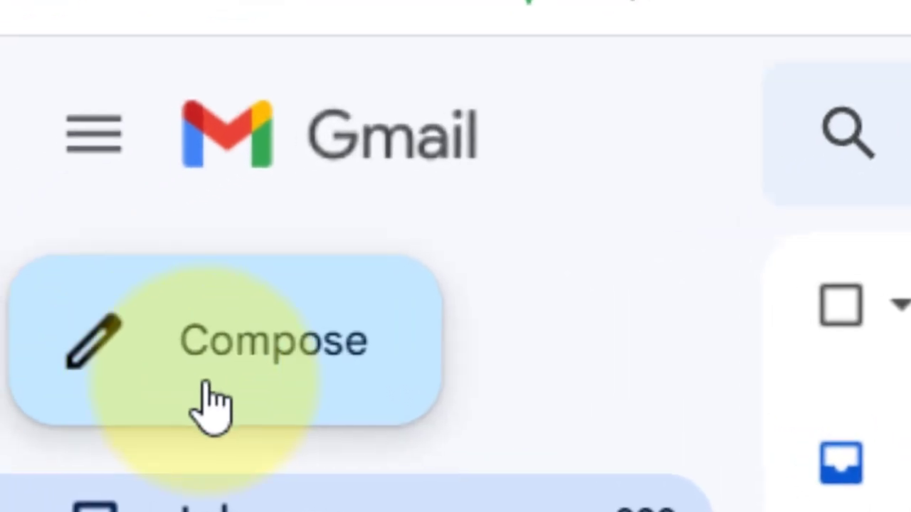
Step: Compose a new Gmail message with the 13 comma-separated barber addresses pasted into To
click(235, 371)
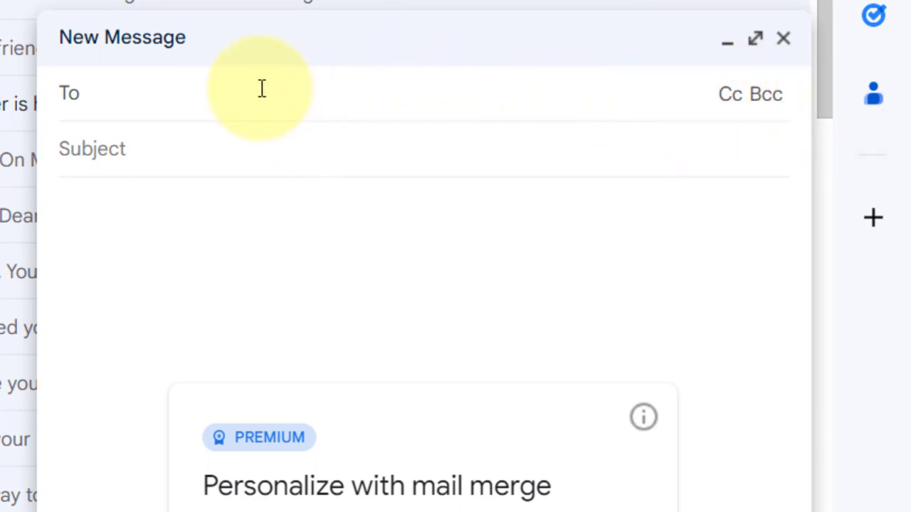
key(ctrl+v)
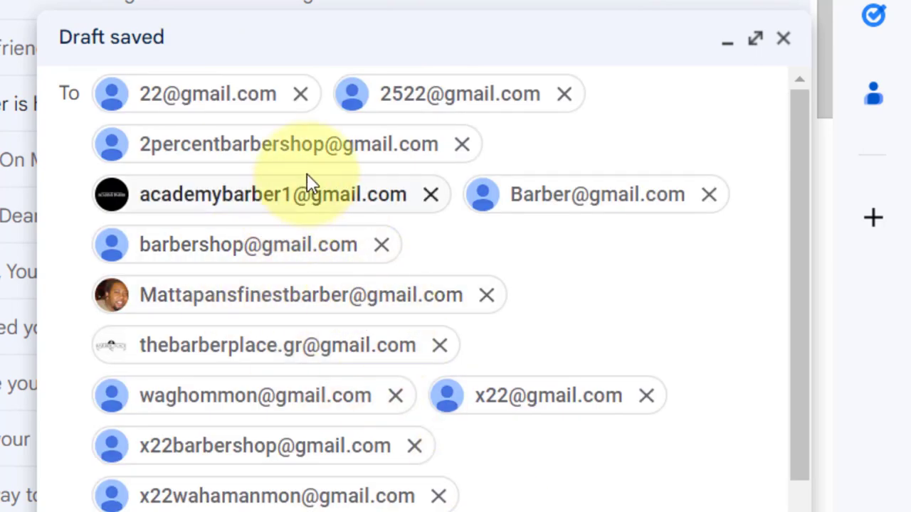
scroll(291, 221, down, 5)
click(172, 232)
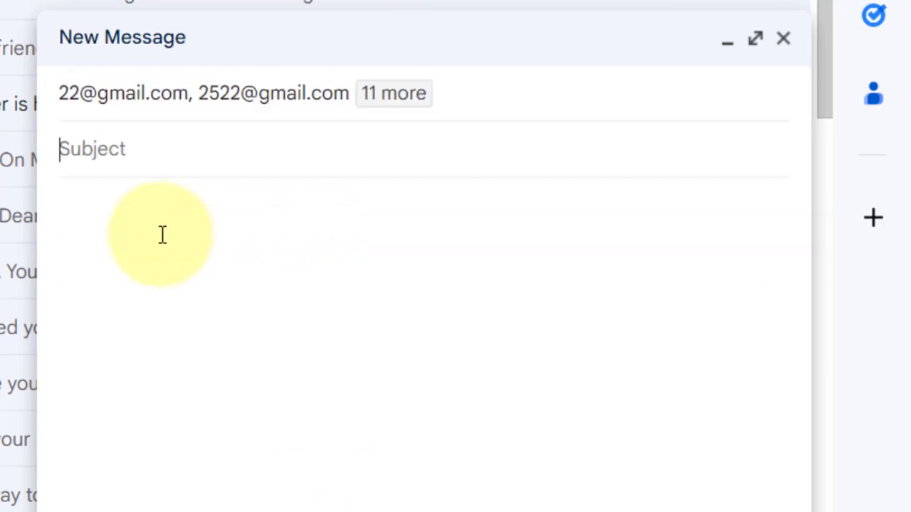
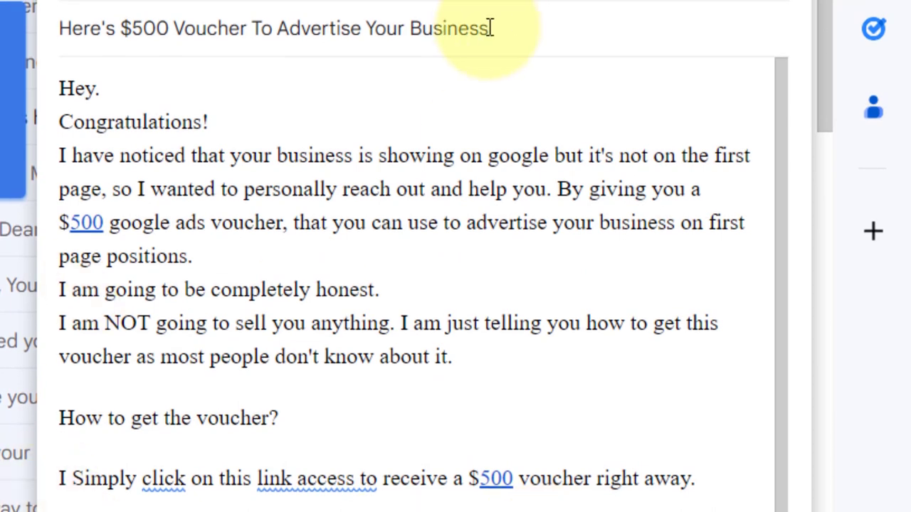
Step: Delete the stray 'I ' so the voucher sentence starts with 'Simply click on this link'
drag(543, 41, 60, 29)
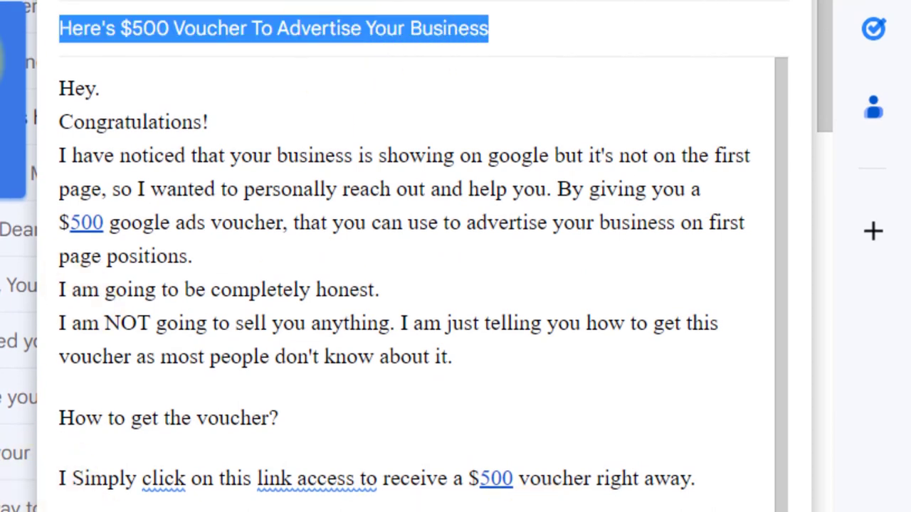
click(793, 50)
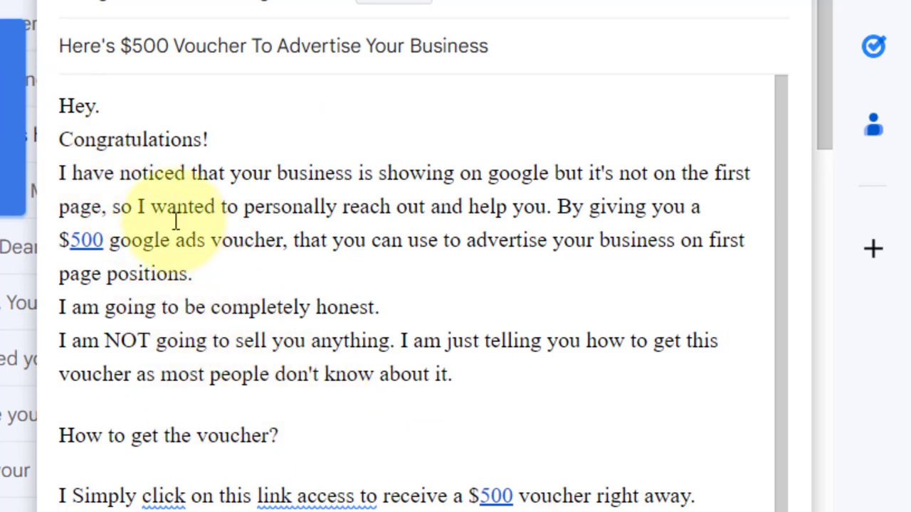
scroll(150, 435, down, 1)
drag(61, 385, 351, 404)
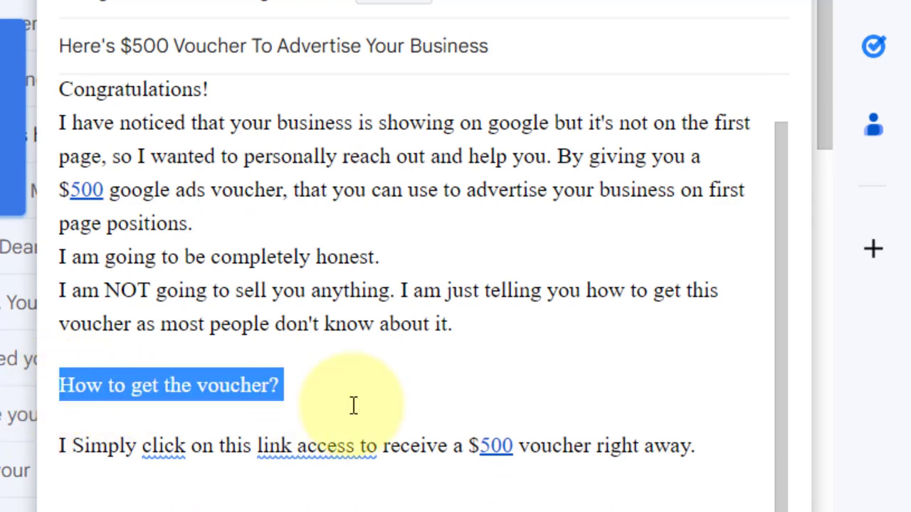
click(274, 388)
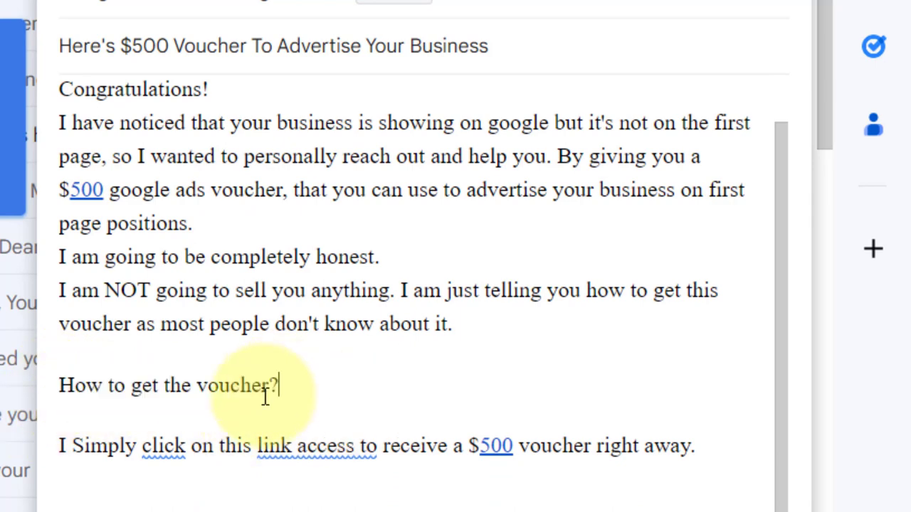
scroll(76, 445, down, 1)
click(71, 441)
key(BackSpace)
key(BackSpace)
scroll(72, 432, down, 2)
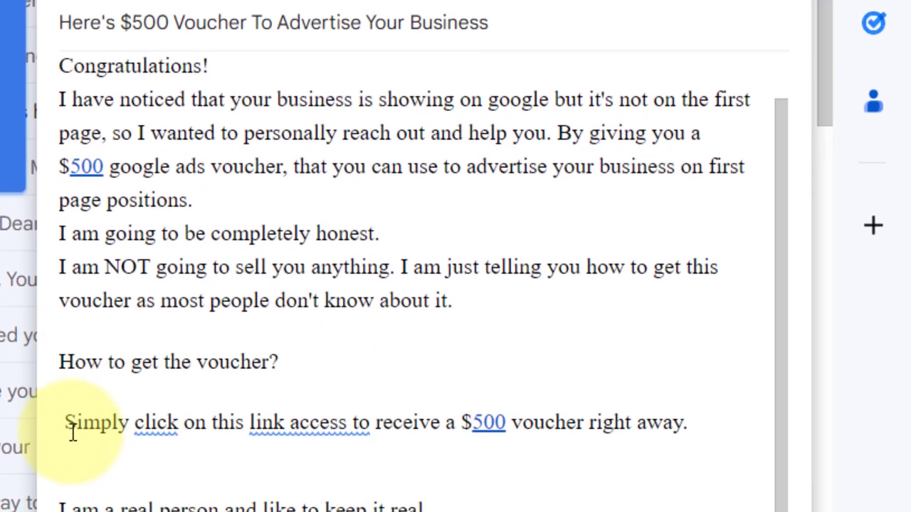
key(BackSpace)
scroll(203, 335, down, 3)
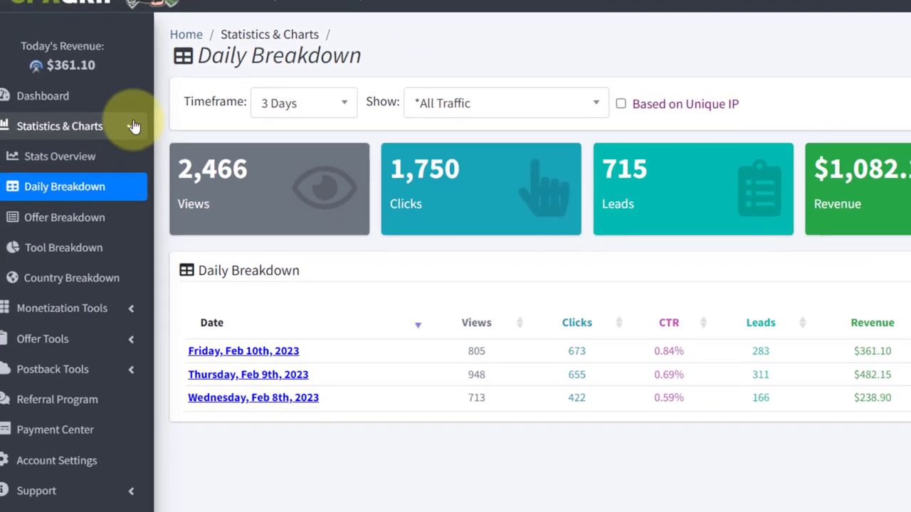
Step: Create a new URL locker named '$500 gads'
click(139, 139)
click(125, 153)
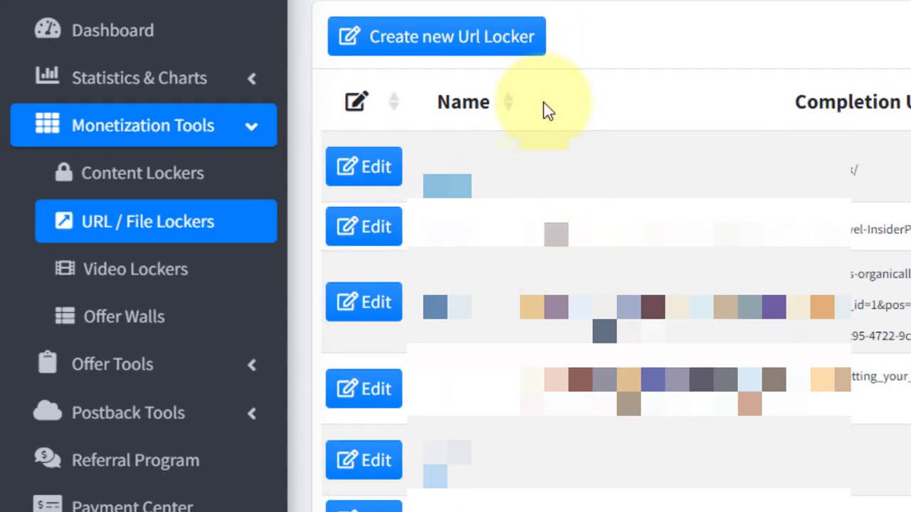
click(454, 40)
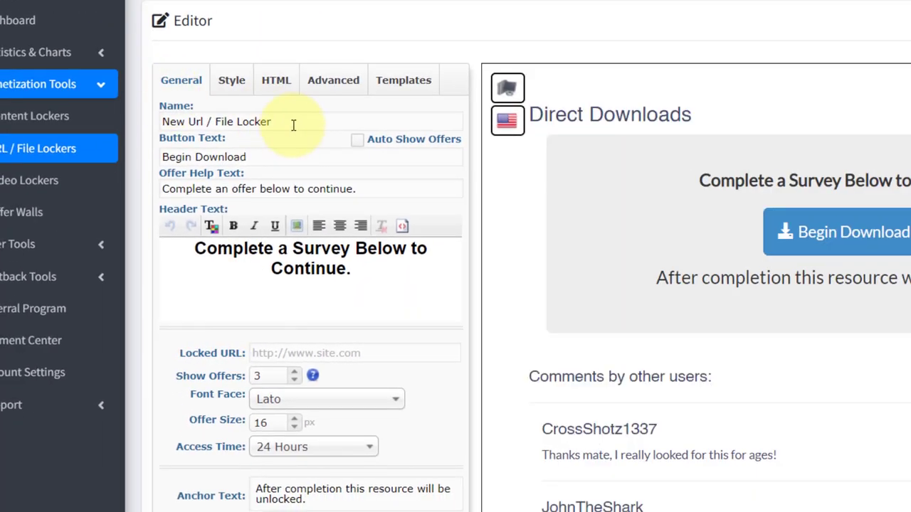
drag(293, 125, 110, 137)
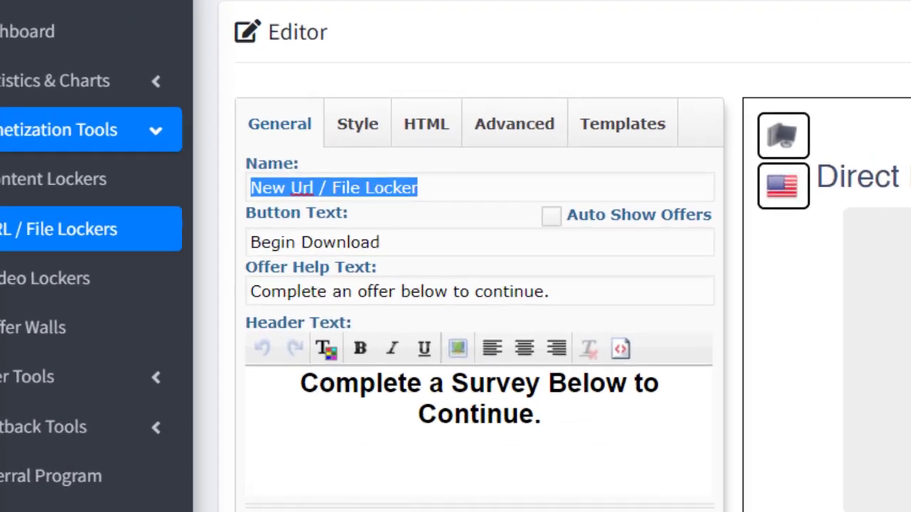
text($500)
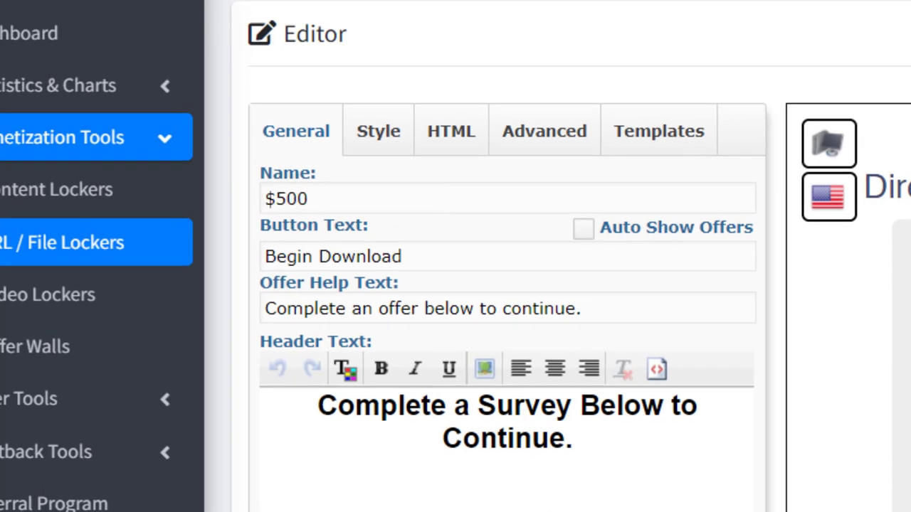
text( gads)
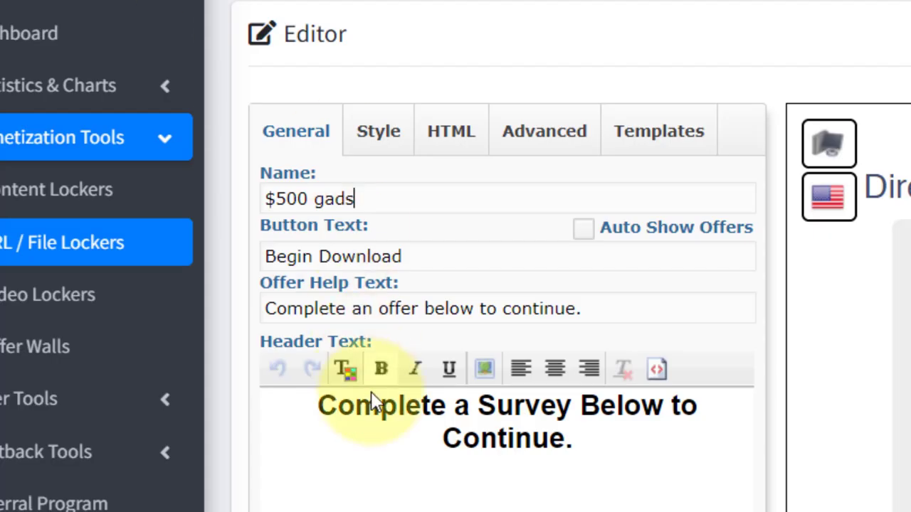
Step: Set the adcreative.ai Google Ads credits page as the locked URL and enable Auto Show Offers
scroll(372, 403, down, 3)
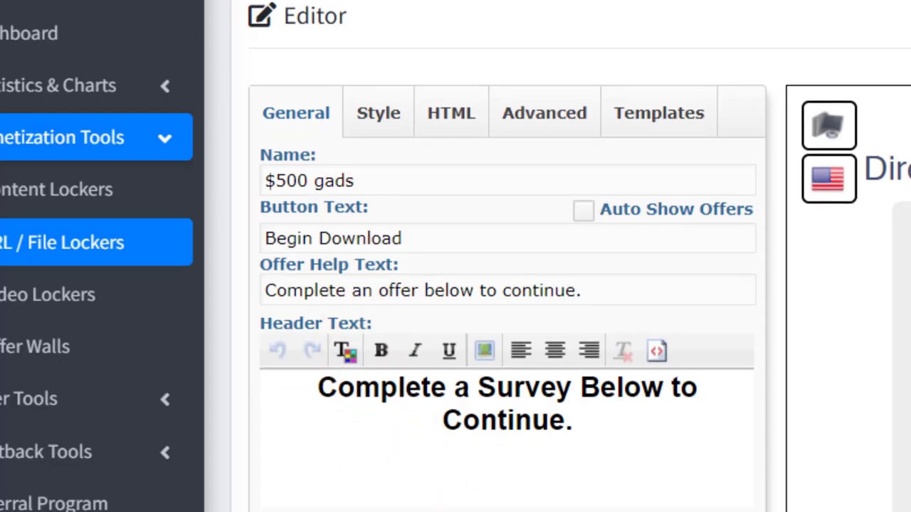
click(525, 440)
text(https://www.adcreative.ai/post/500-free-google-ads-credits)
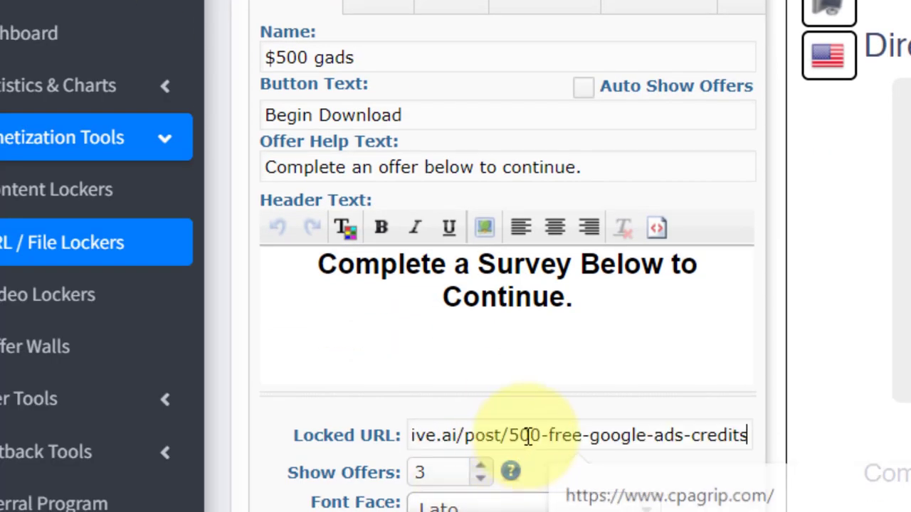
click(413, 435)
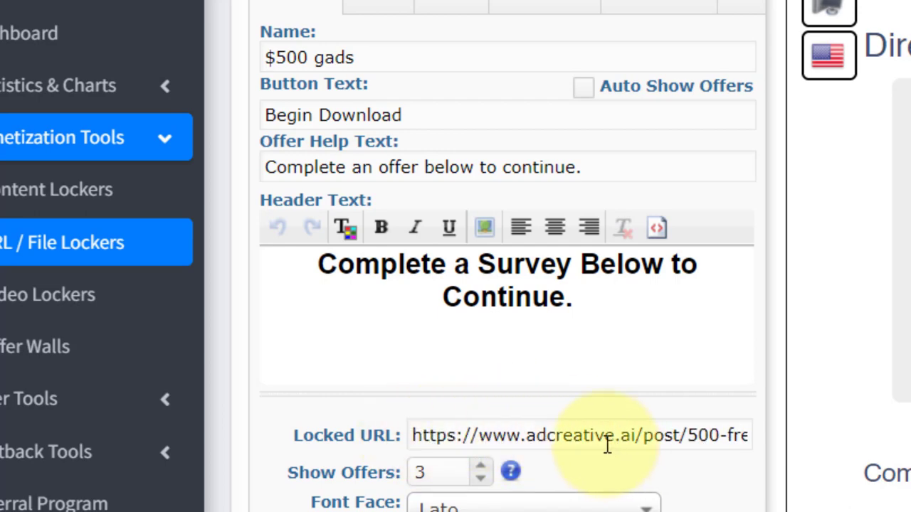
scroll(569, 398, up, 3)
click(586, 227)
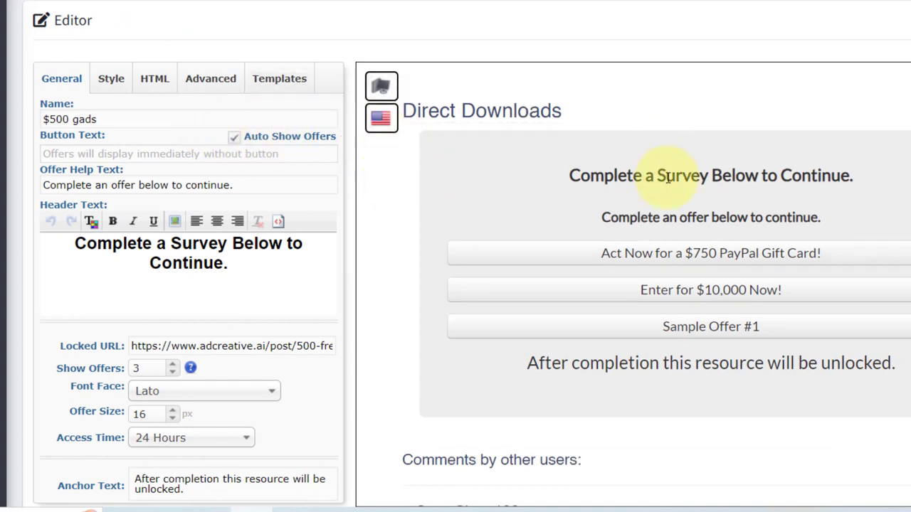
Step: Replace the header text with 'Complete 2 Offers Below to get $500 Google Ads Voucher.'
scroll(689, 206, down, 2)
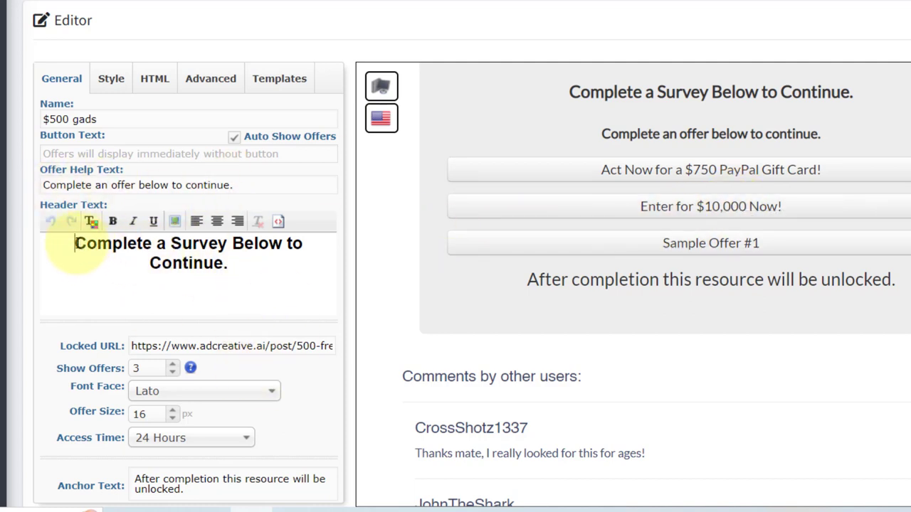
drag(74, 243, 224, 265)
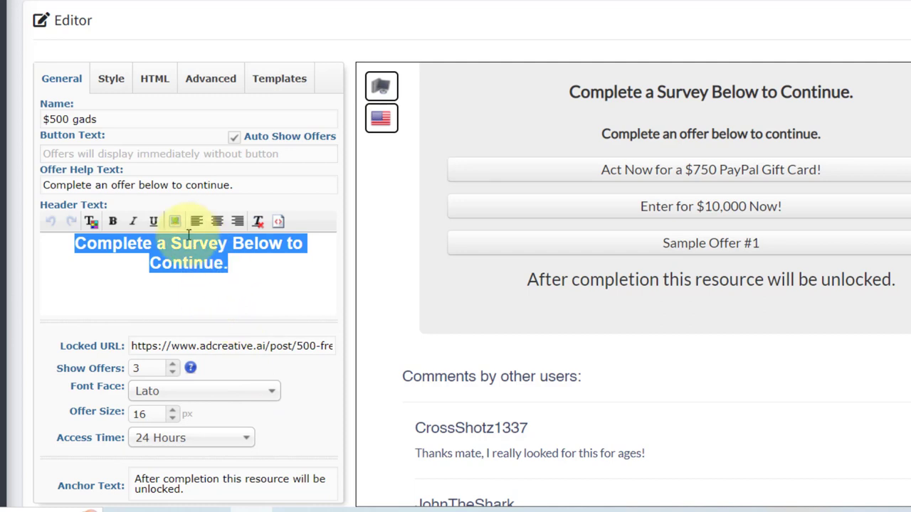
click(171, 246)
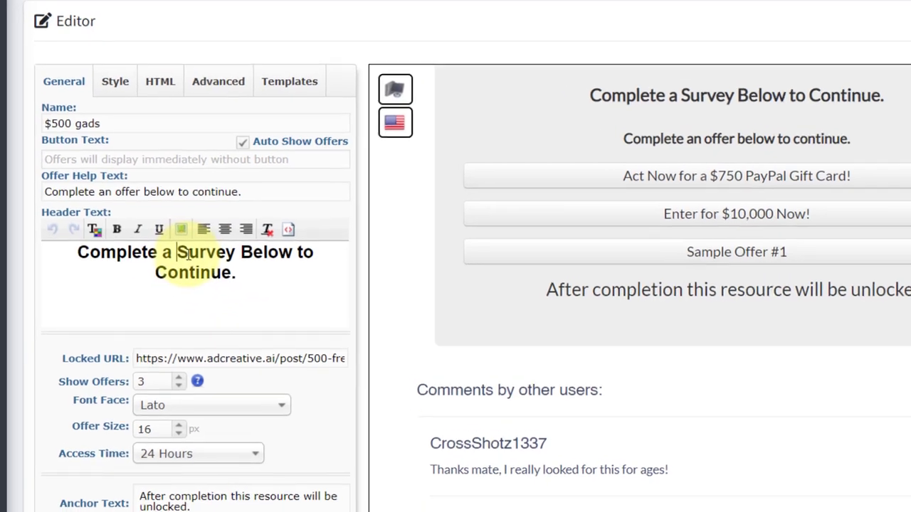
key(ctrl+a)
text(Complete 2 Offers Below to get $500 Google Ads Voucher.)
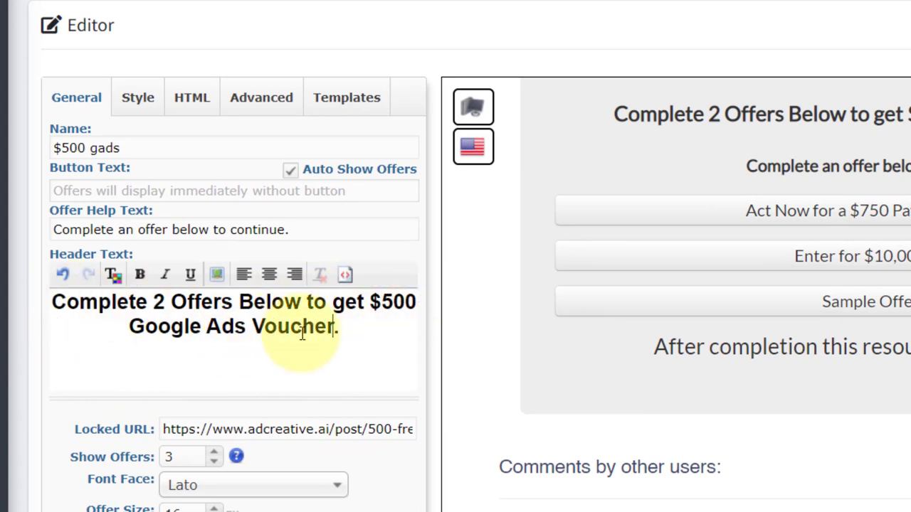
Step: Save the locker and copy its quartzfiles.com link
scroll(706, 372, down, 3)
scroll(809, 315, up, 3)
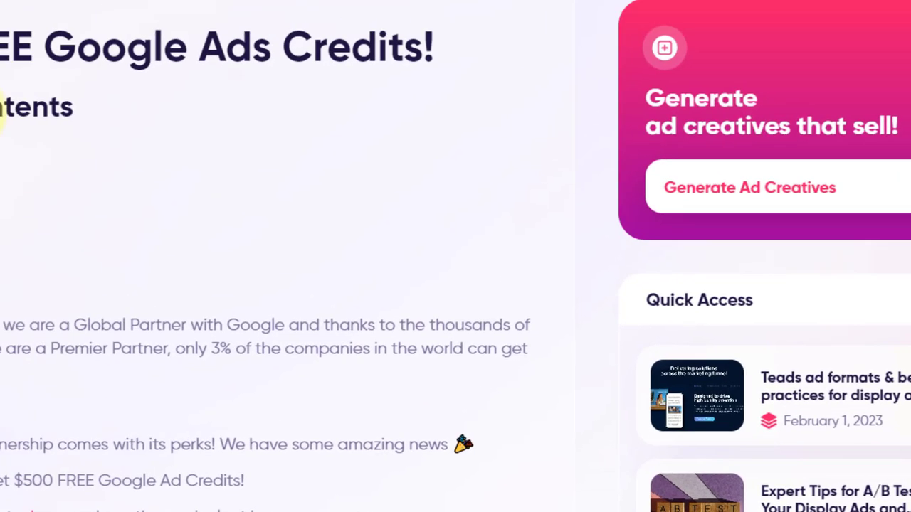
scroll(260, 181, up, 2)
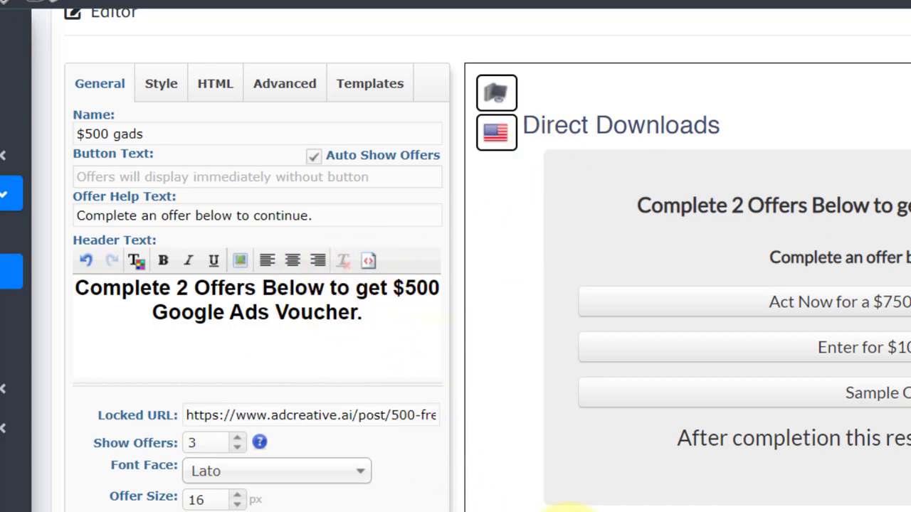
scroll(349, 406, down, 1)
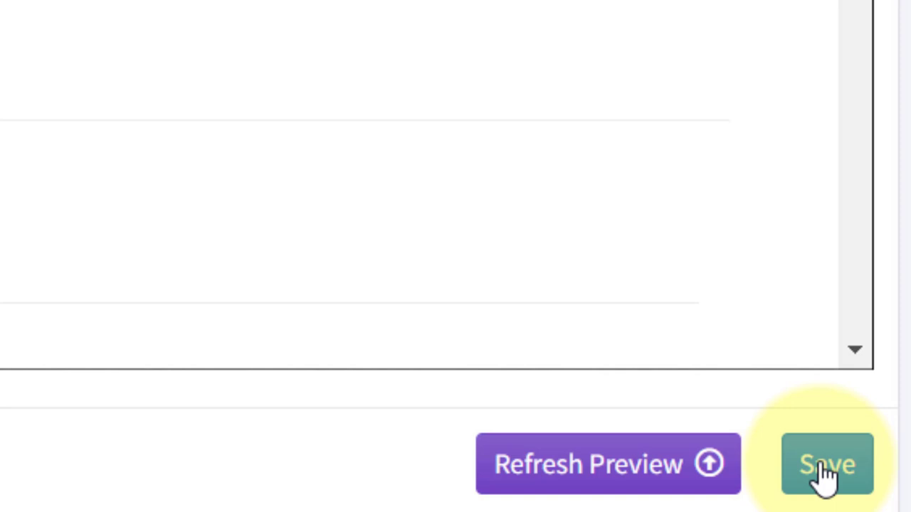
click(826, 466)
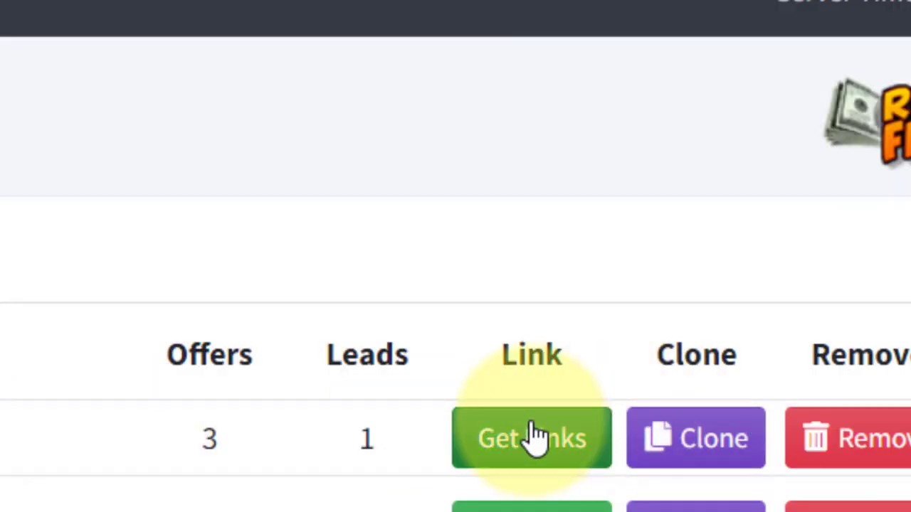
click(530, 445)
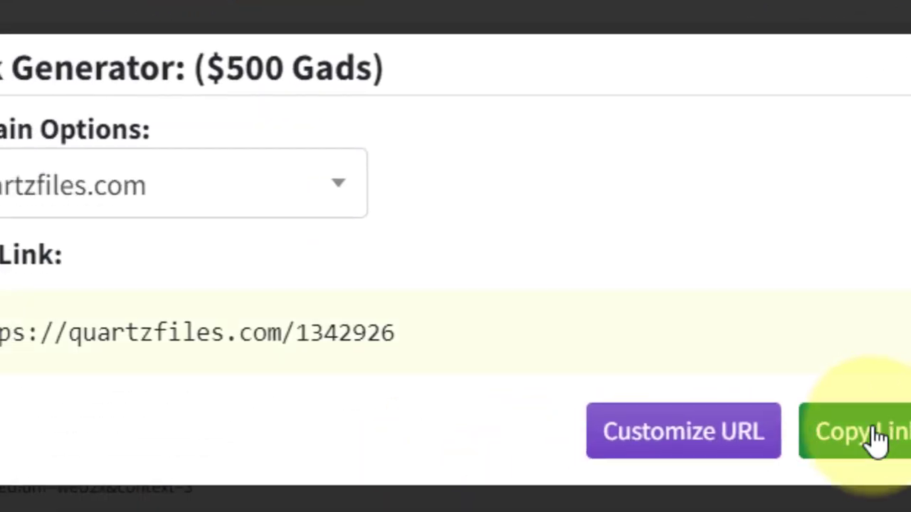
click(874, 438)
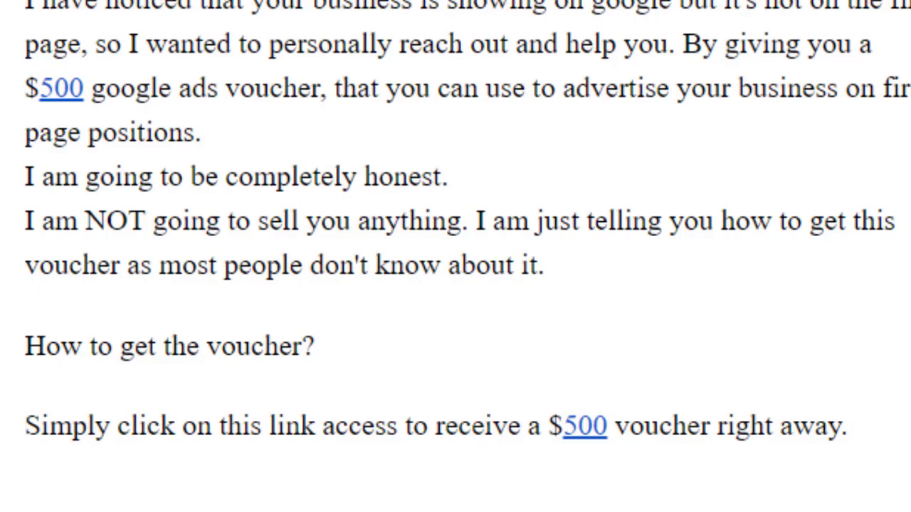
scroll(456, 221, down, 5)
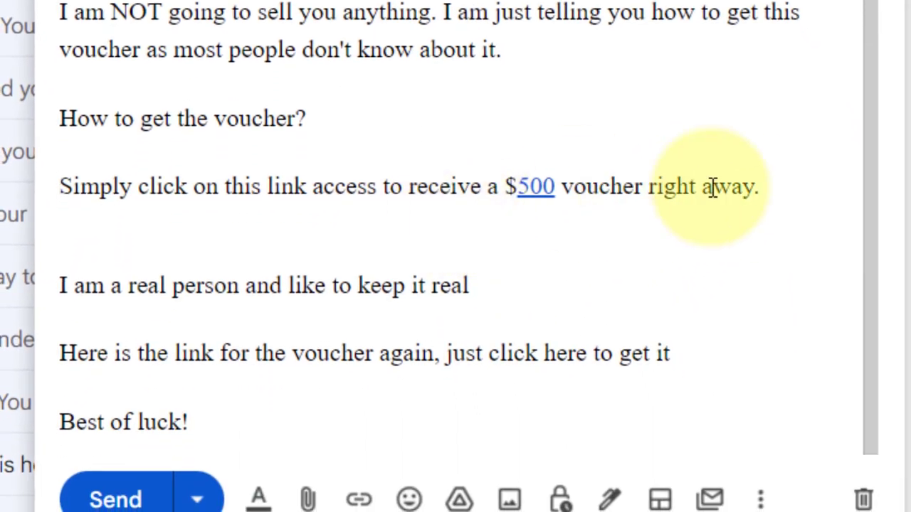
drag(763, 191, 61, 186)
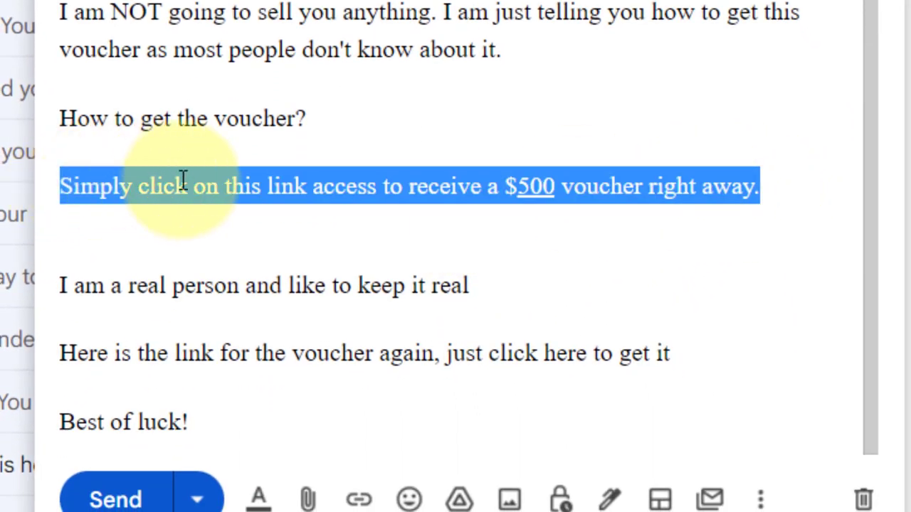
click(358, 502)
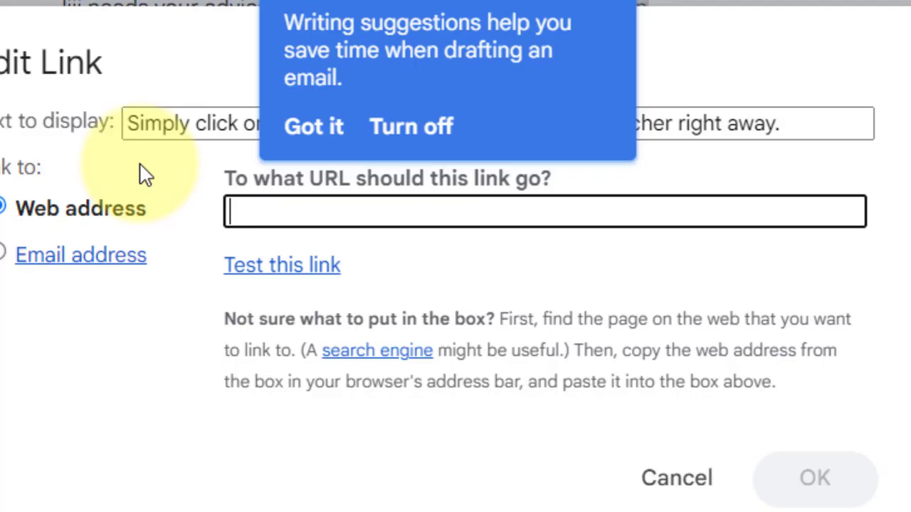
key(ctrl+v)
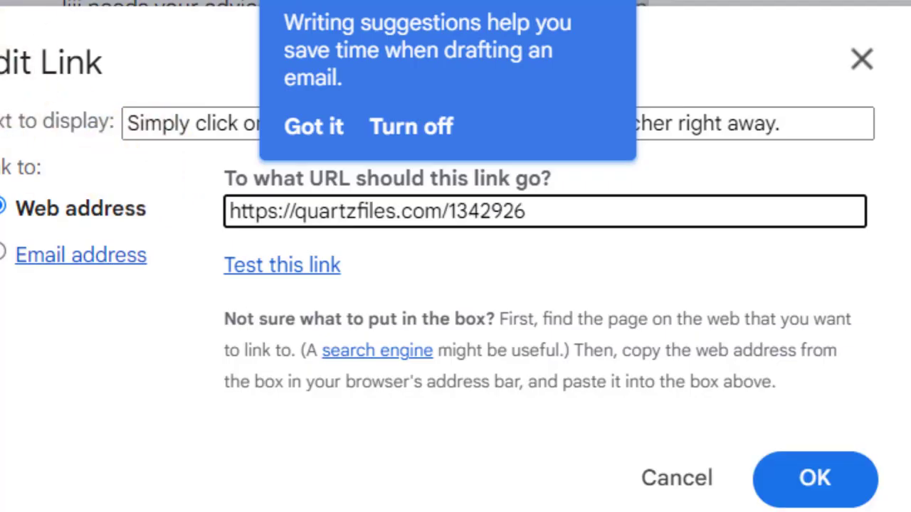